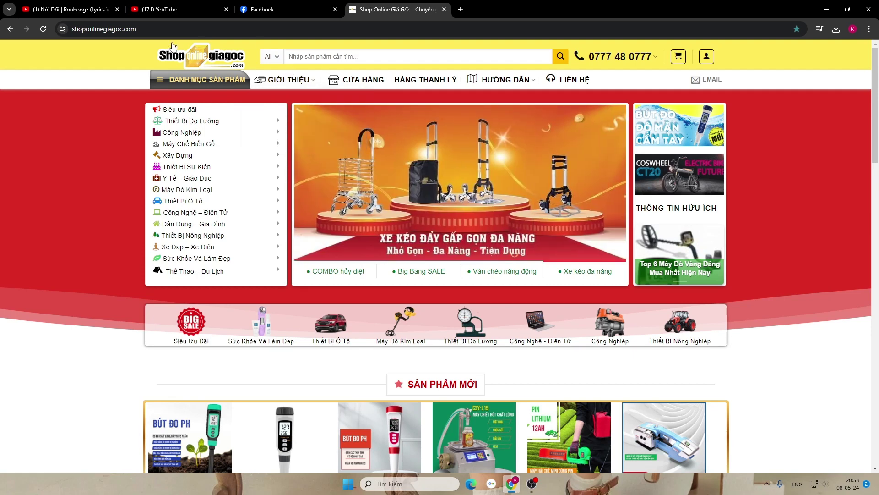
Search the shop site for "GSP" and open the product page of the Elitech GSP6 data logger
click(148, 30)
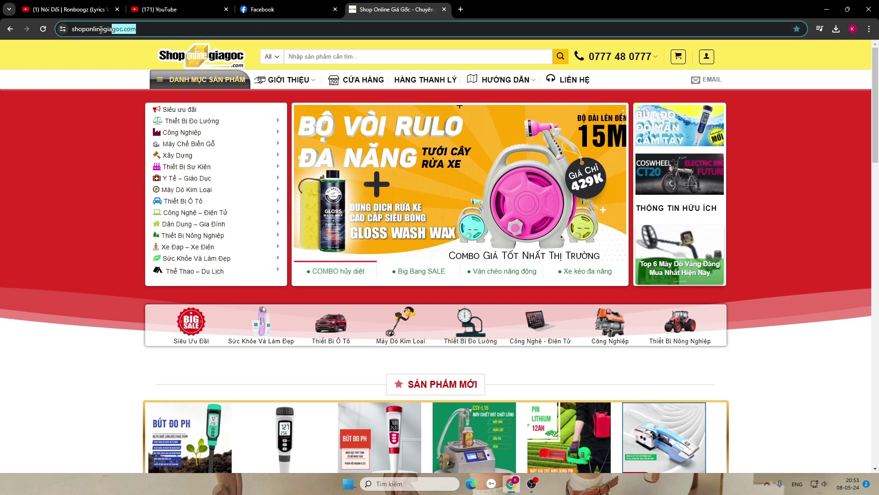
click(148, 30)
click(366, 58)
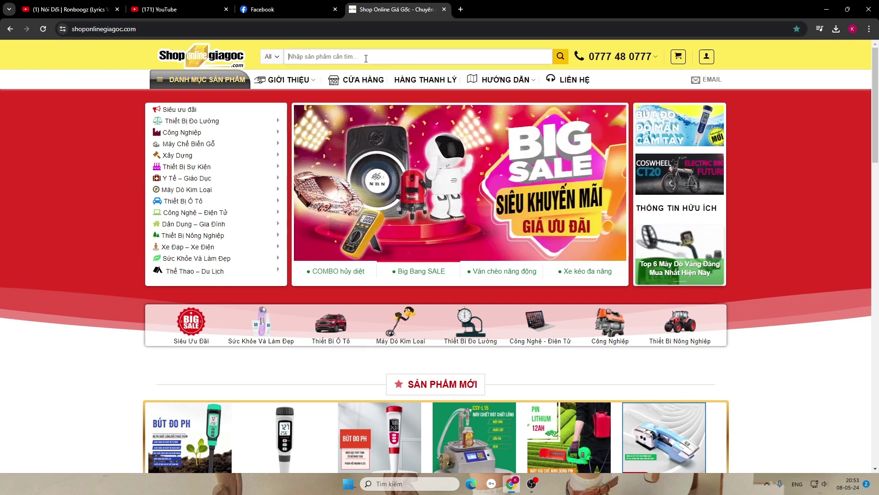
text(GSP)
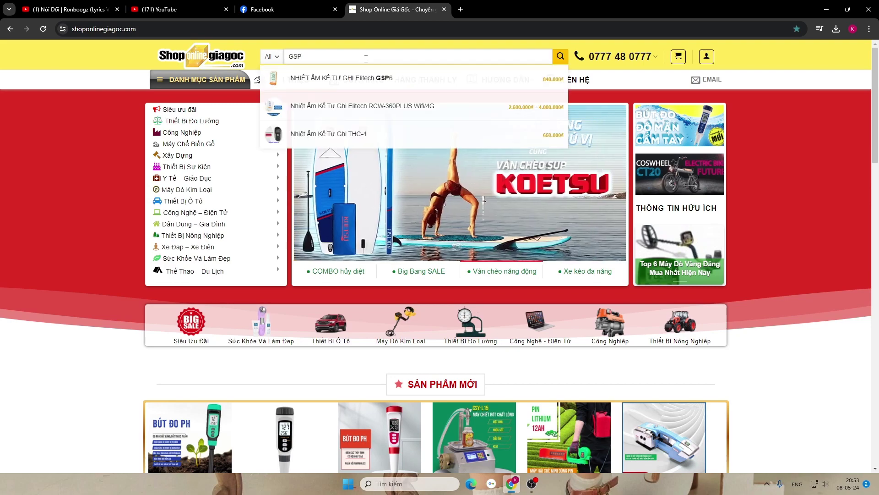
click(424, 81)
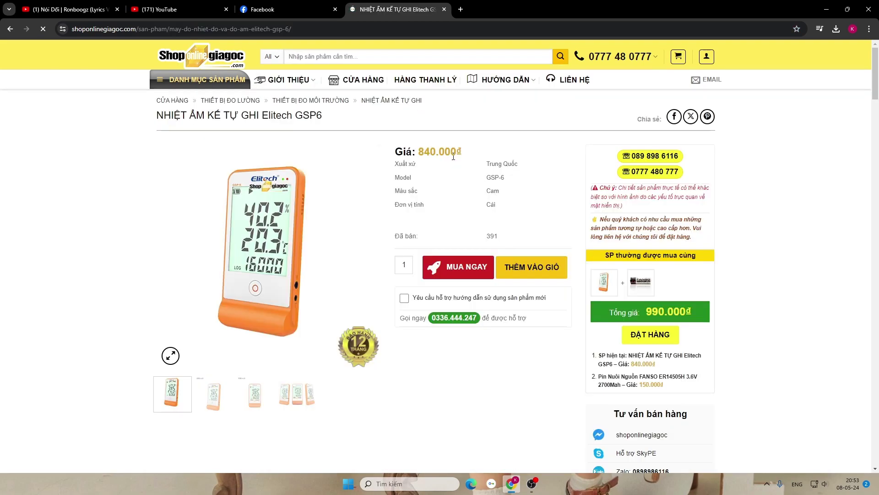
Expand the product description, follow its data management software link and download the ElitechLogWin V6.4.4 installer from the shared Drive folder
scroll(452, 167, down, 12)
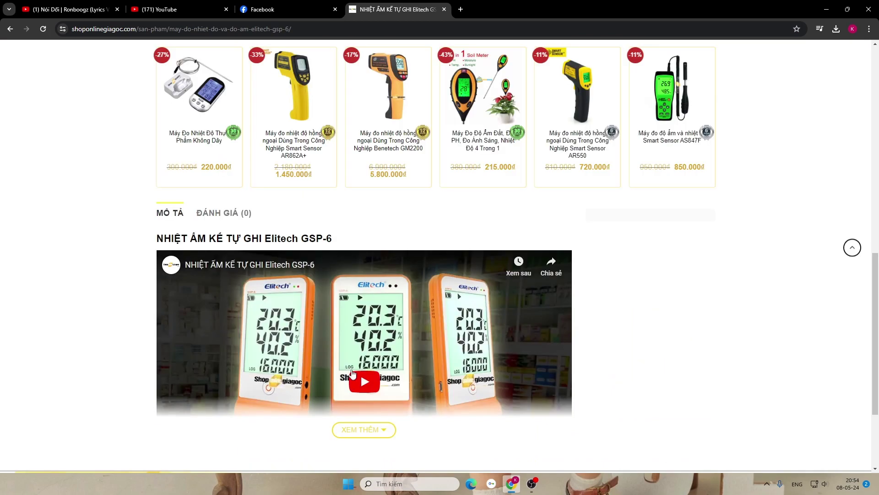
click(362, 429)
scroll(251, 384, down, 9)
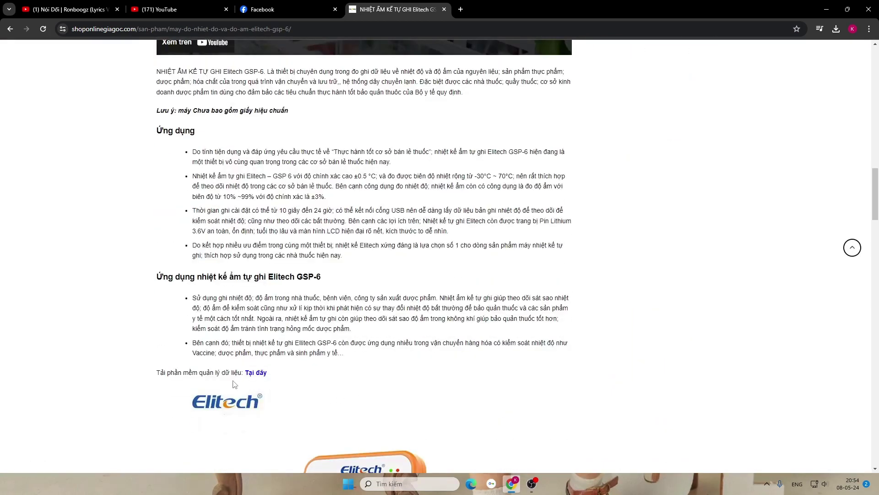
drag(157, 373, 269, 374)
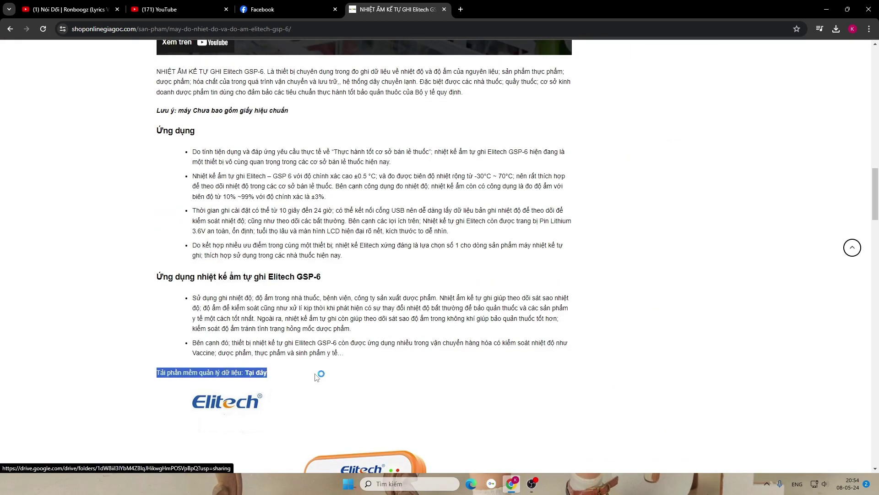
click(256, 373)
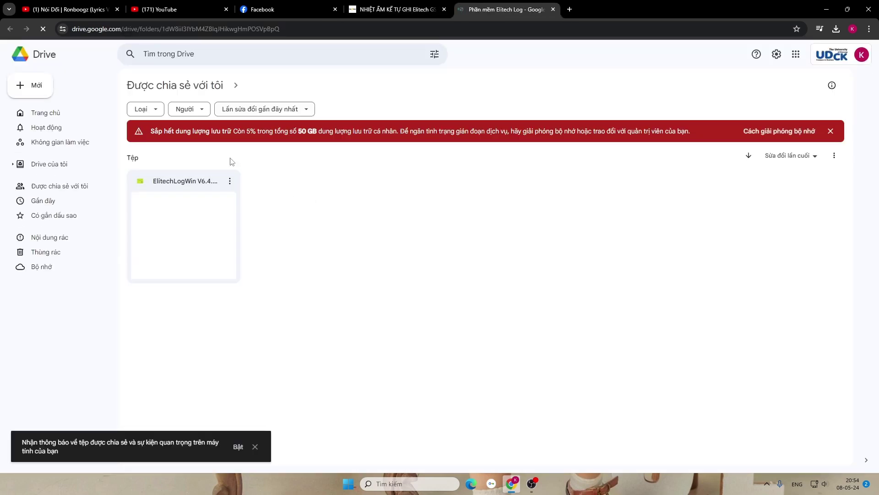
click(230, 182)
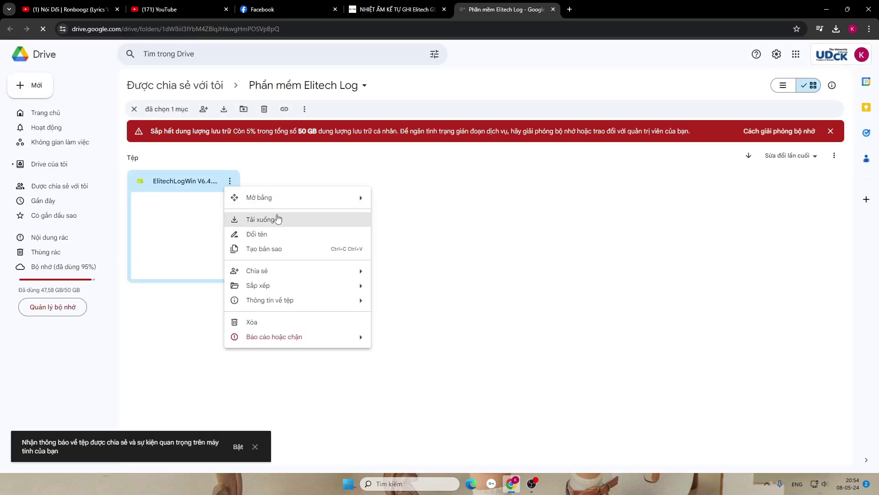
click(277, 218)
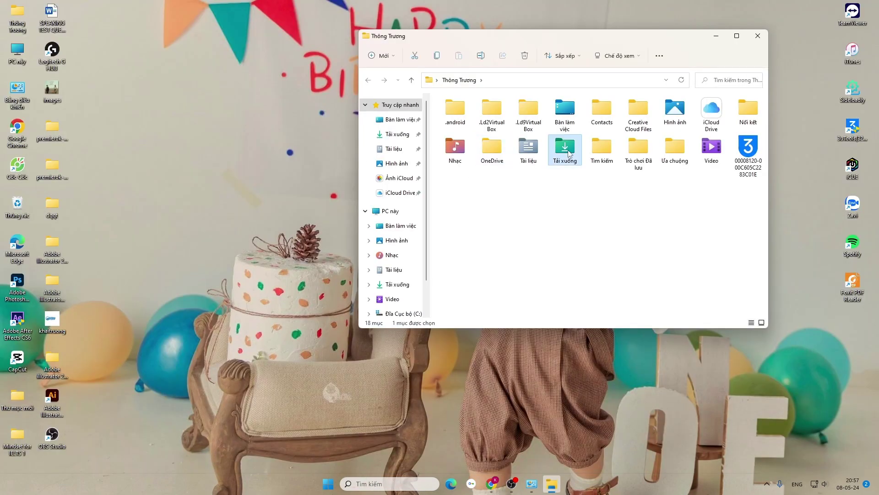
Run the ElitechLogWin V6.4.4 installer from the Downloads folder and minimize the folder window
double_click(565, 147)
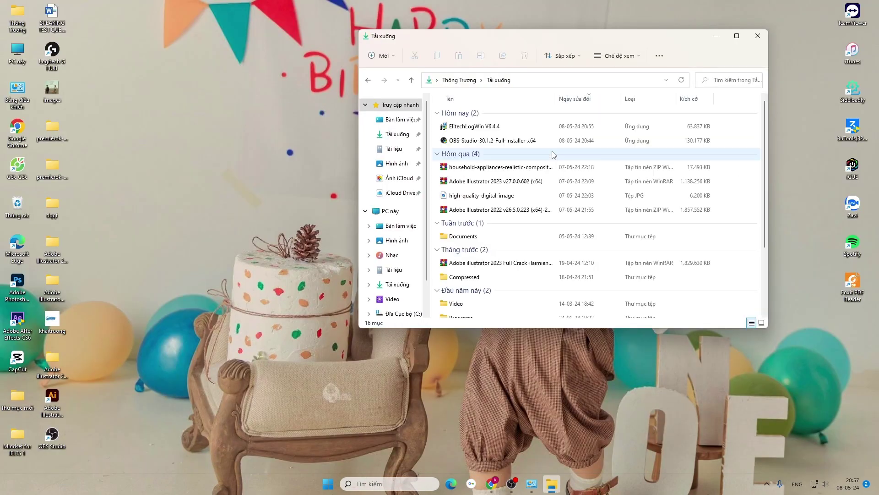
double_click(548, 129)
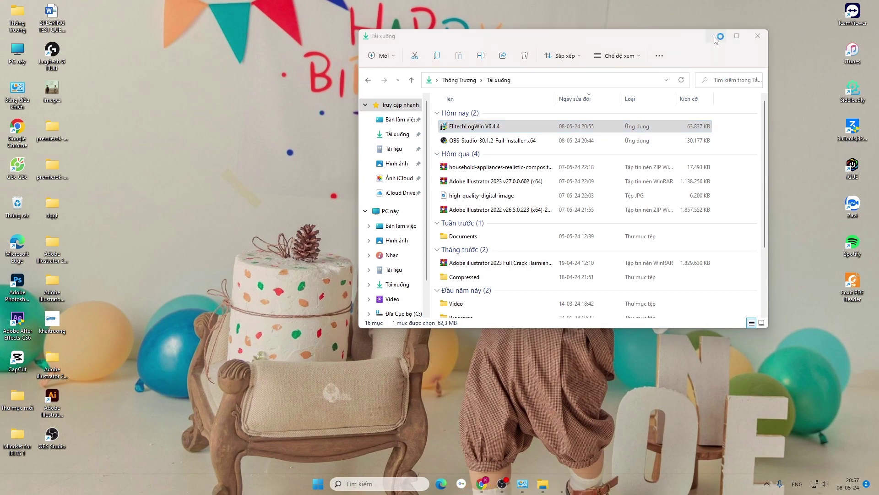
click(715, 36)
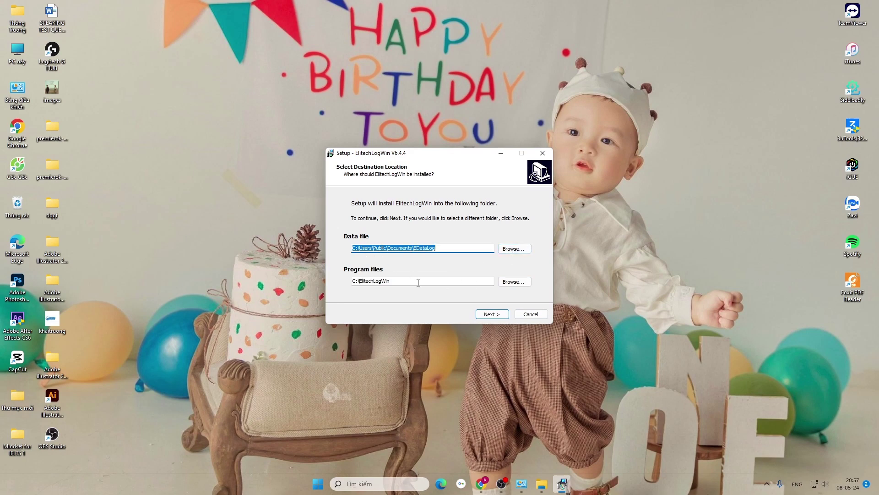
Install ElitechLogWin with the default data and program folders and a desktop shortcut, and finish the setup wizard
click(490, 315)
click(491, 315)
click(491, 315)
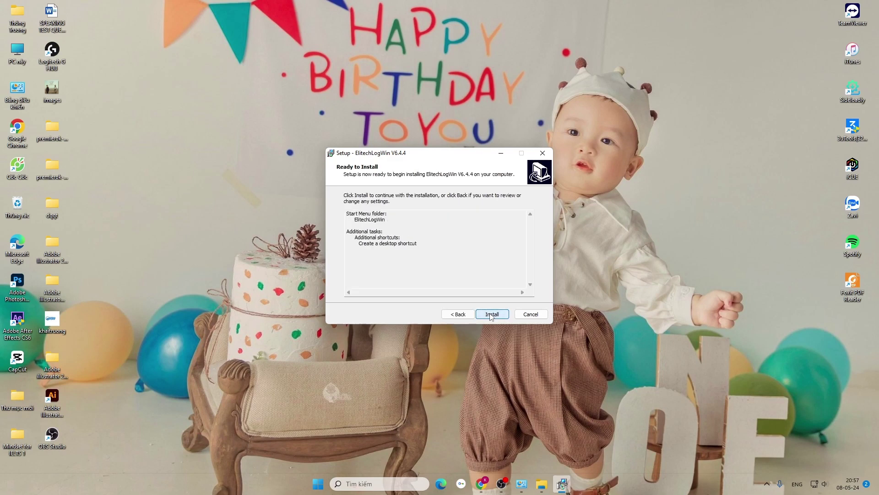
click(491, 315)
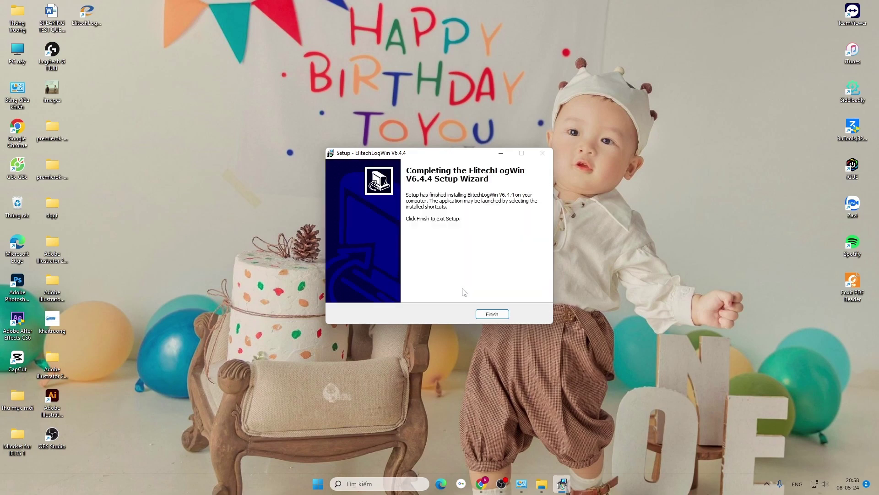
click(491, 316)
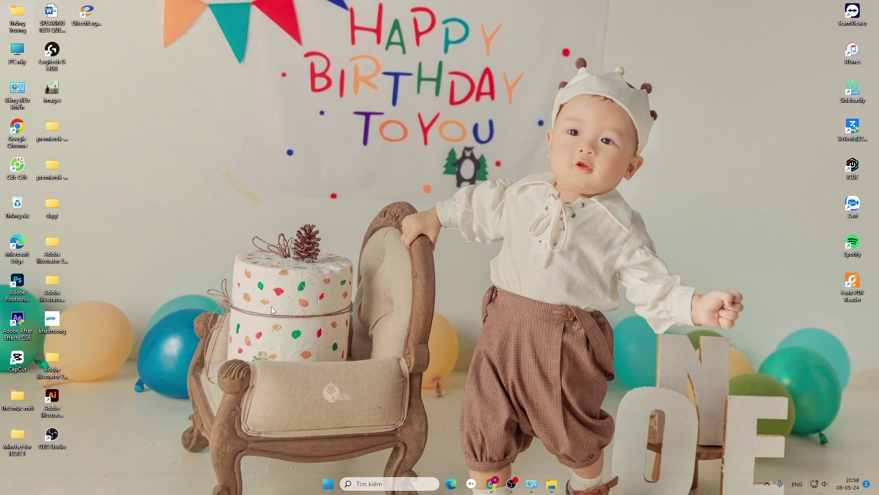
Launch ElitechLog from the desktop and ignore the offered update to version 7.2.1
double_click(87, 17)
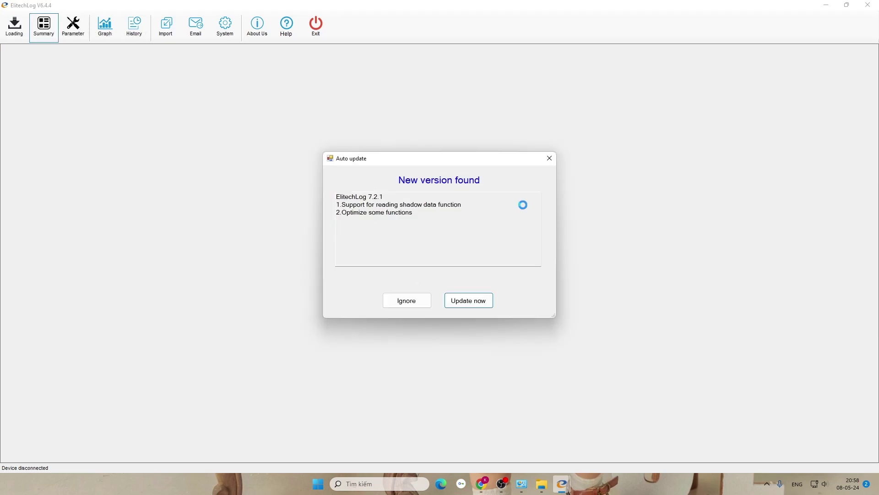
click(405, 300)
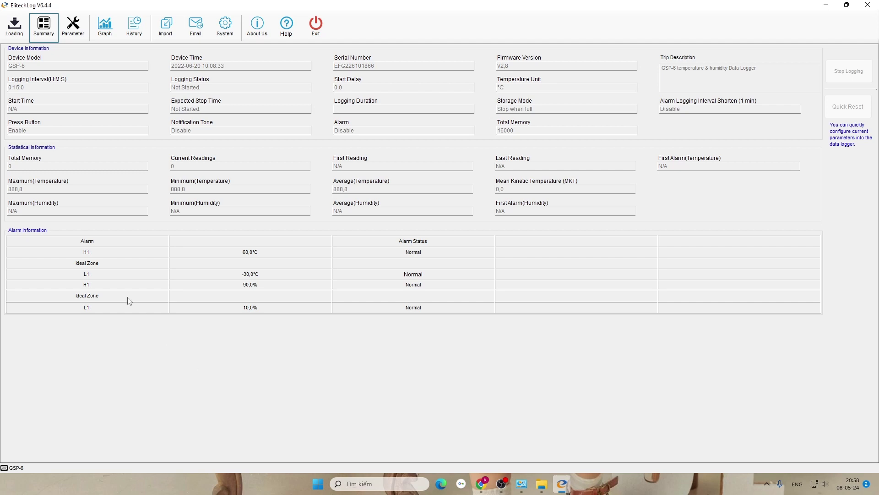
Check the connected logger's device model and serial number in the summary
double_click(30, 64)
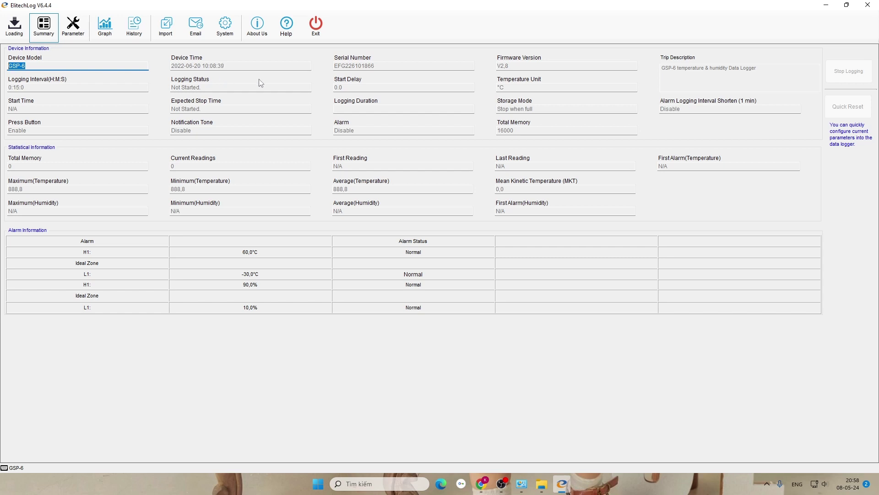
key(End)
click(348, 67)
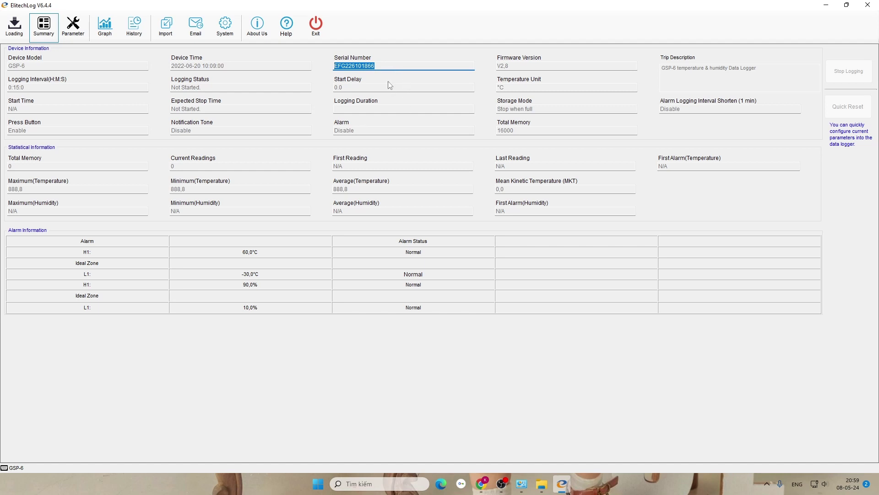
click(428, 69)
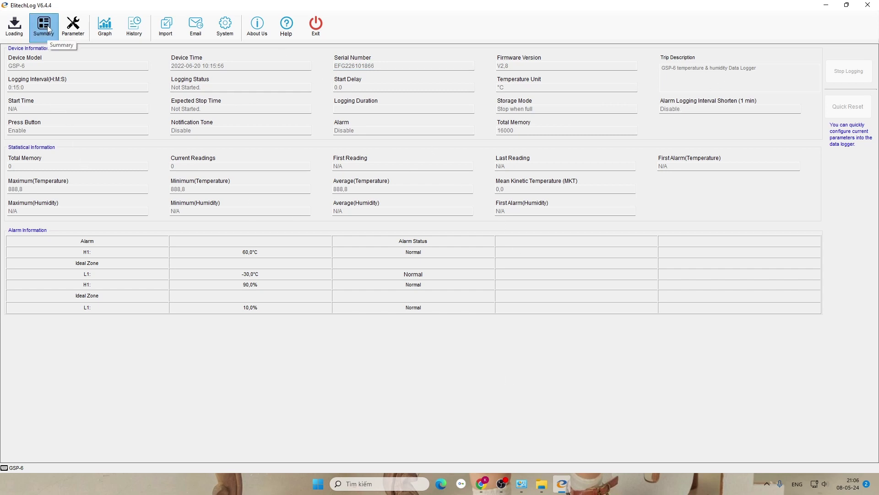
Open the logger's parameter settings and set the logging interval to 0 hours 5 minutes
click(76, 28)
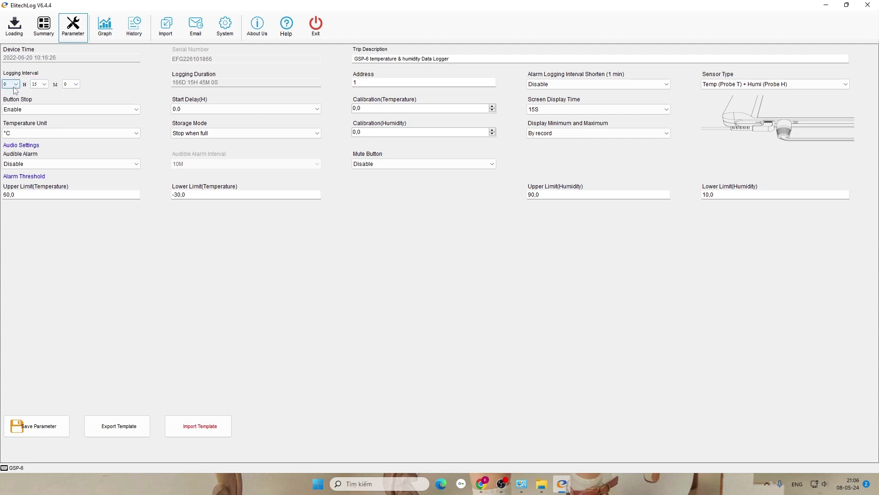
click(44, 86)
click(43, 84)
click(41, 84)
drag(44, 147, 42, 119)
click(36, 97)
Review the available options for Button Stop and Temperature Unit
click(106, 105)
click(106, 108)
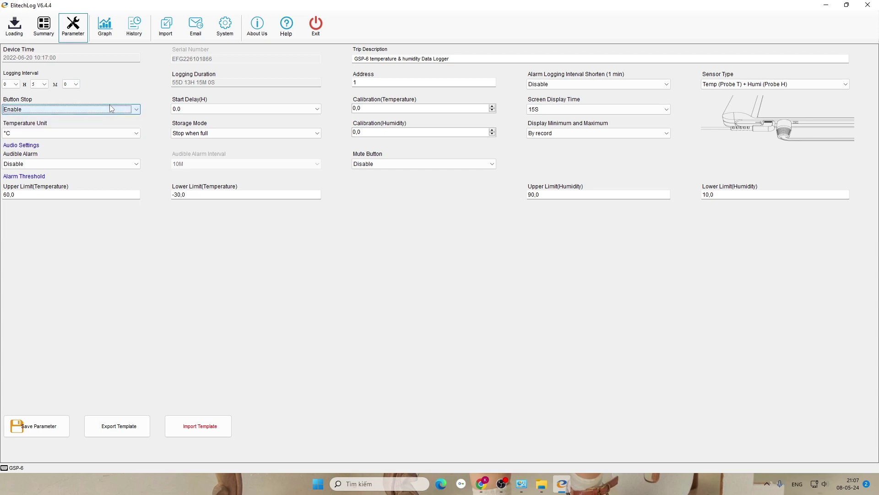
click(125, 134)
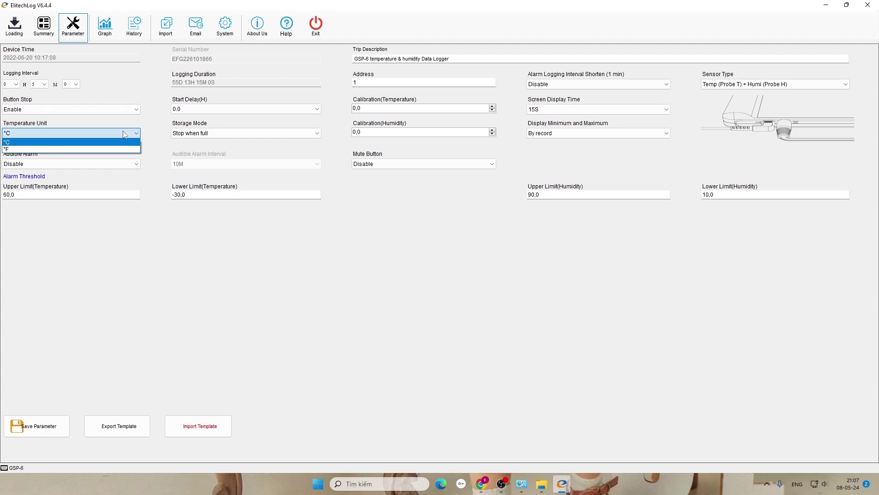
click(125, 135)
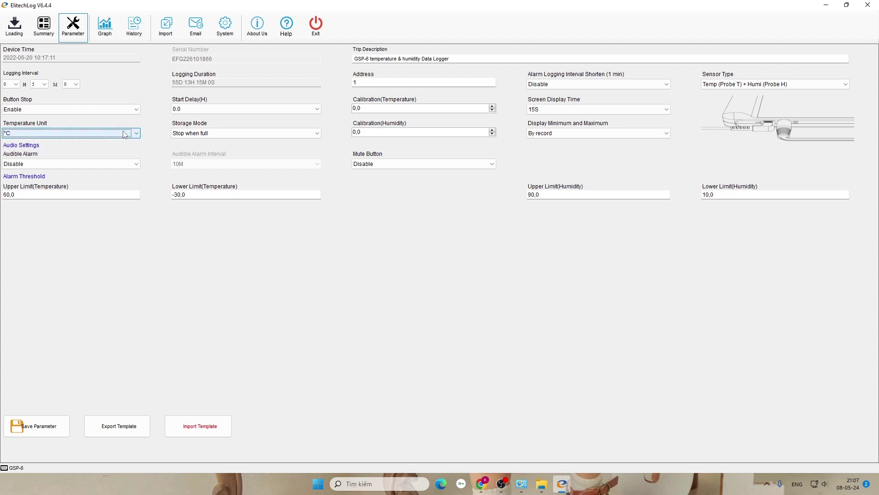
click(124, 134)
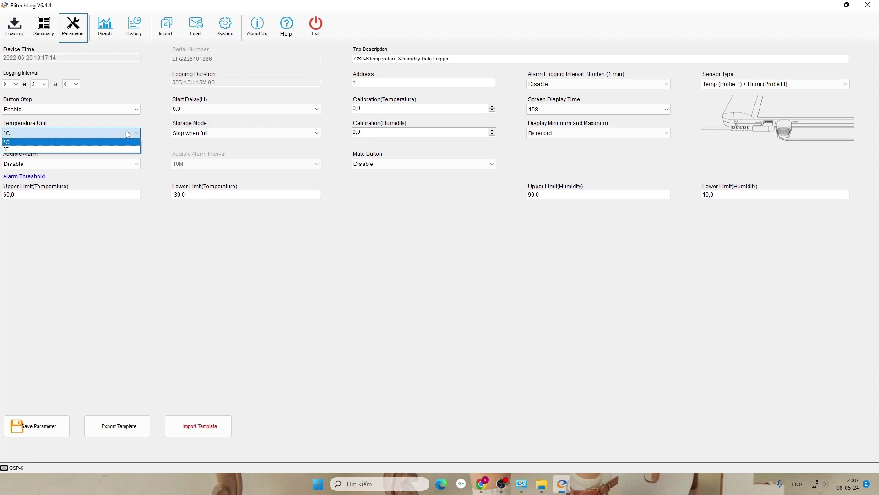
click(157, 136)
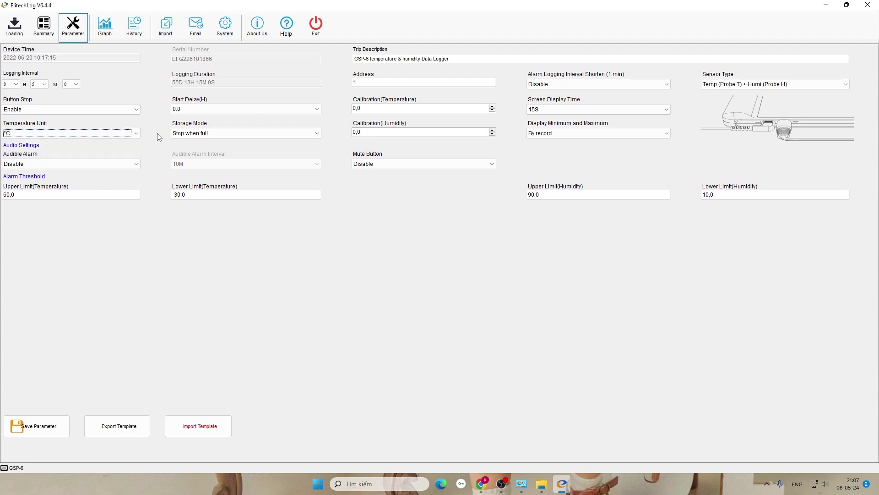
Try the 3 times option for the audible alarm and set it back to Disable
click(87, 165)
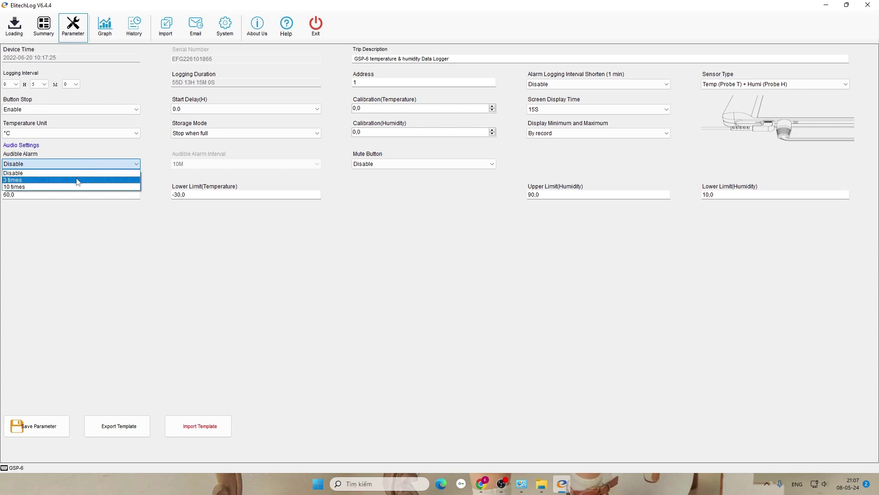
click(78, 180)
click(138, 165)
click(106, 173)
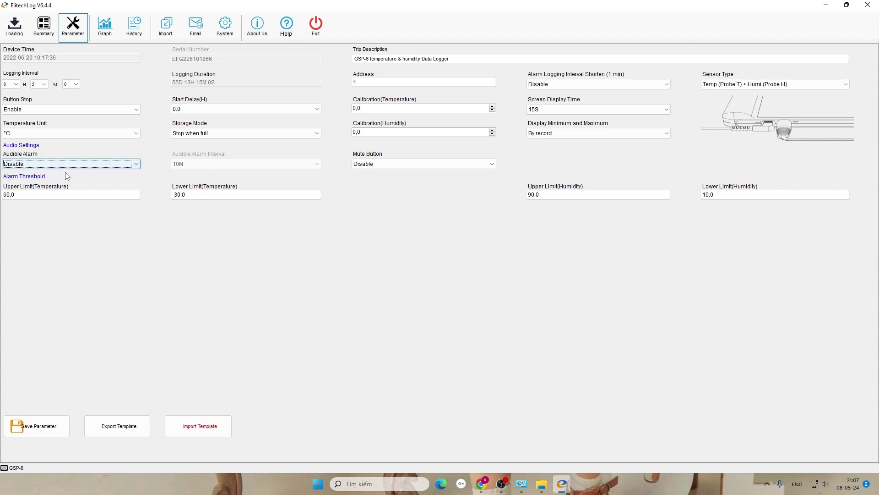
Review the upper temperature limit and the options for Storage Mode and Sensor Type
click(25, 194)
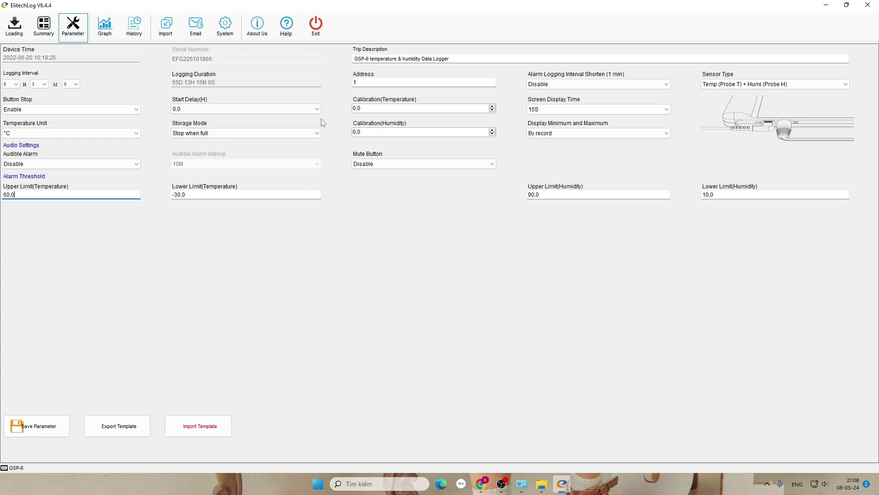
click(288, 135)
click(288, 134)
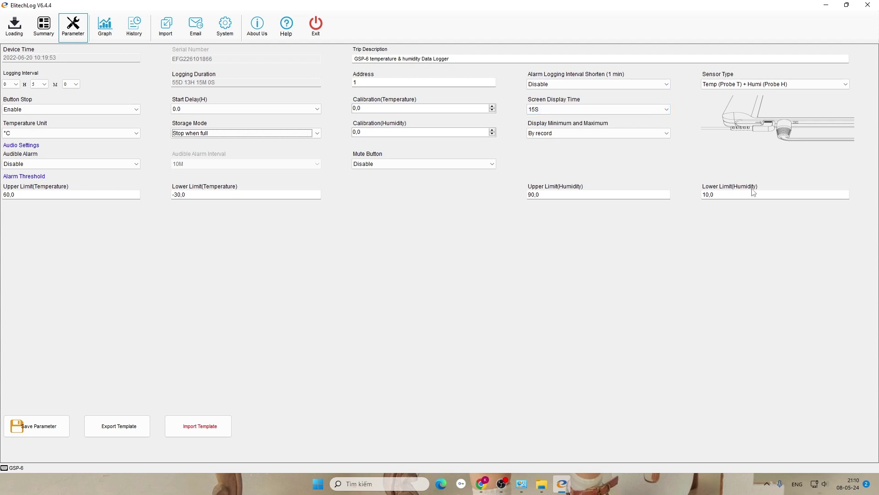
click(818, 84)
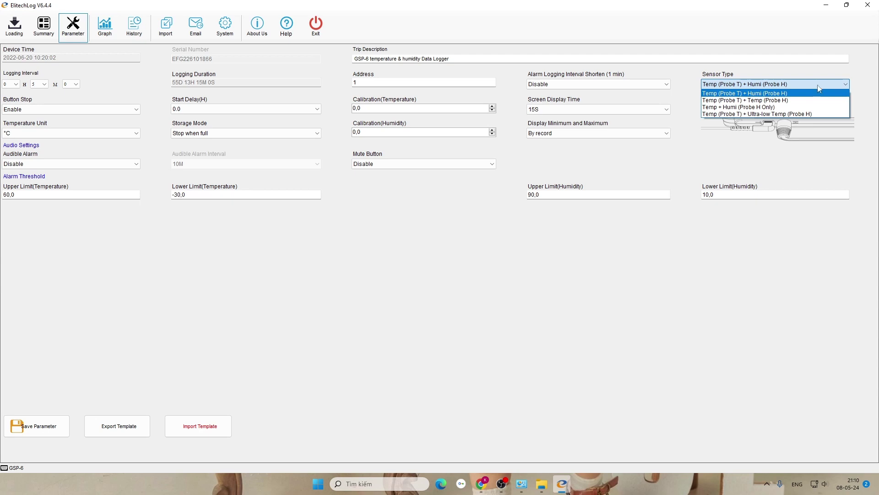
click(845, 86)
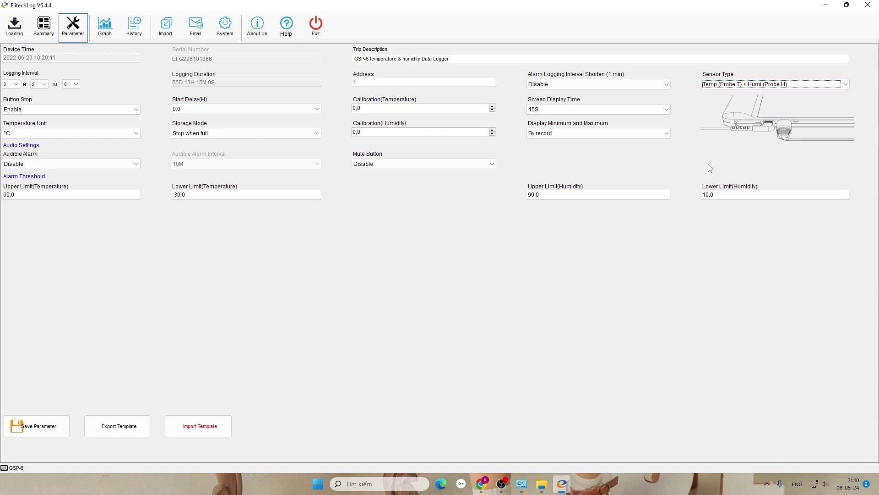
Save the parameters to the logger and agree to emptying its recorded data
click(68, 423)
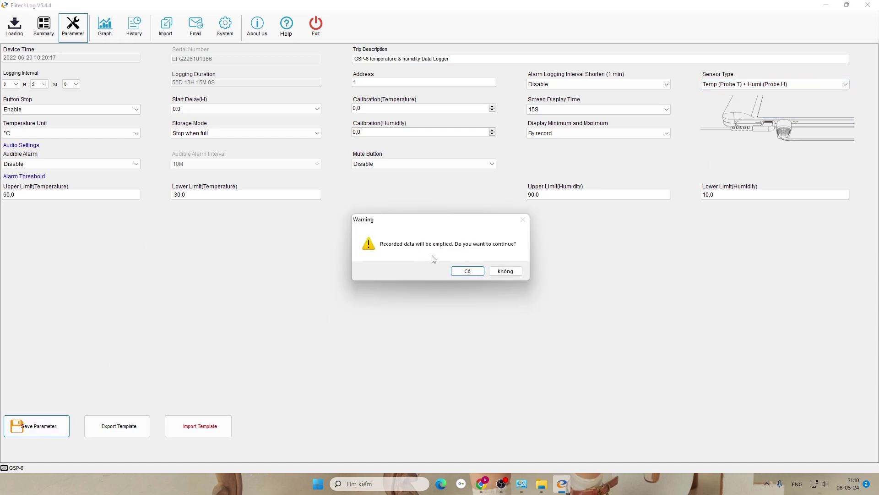
click(467, 271)
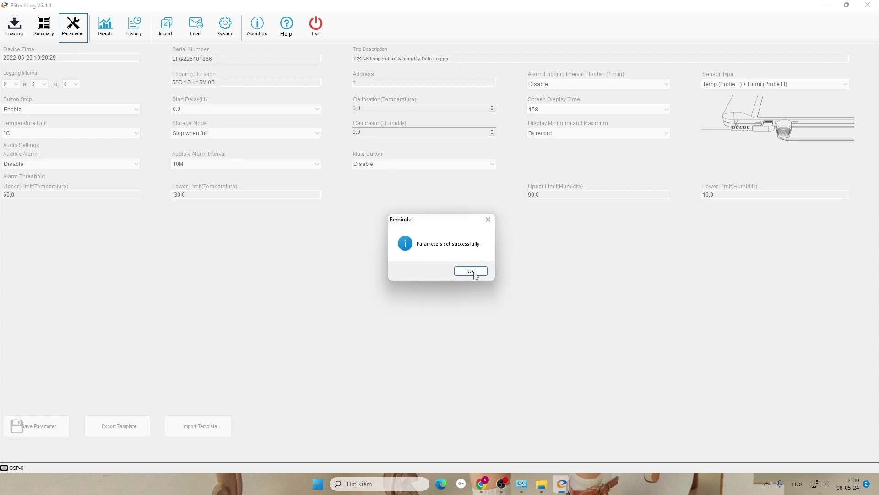
Dismiss the save confirmation and review the logger's summary information and the temperature and humidity graph
click(470, 272)
click(44, 26)
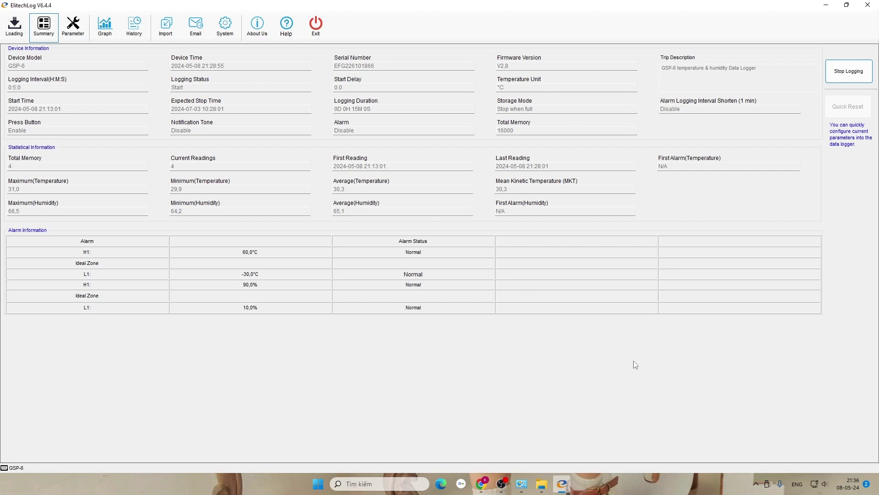
click(108, 39)
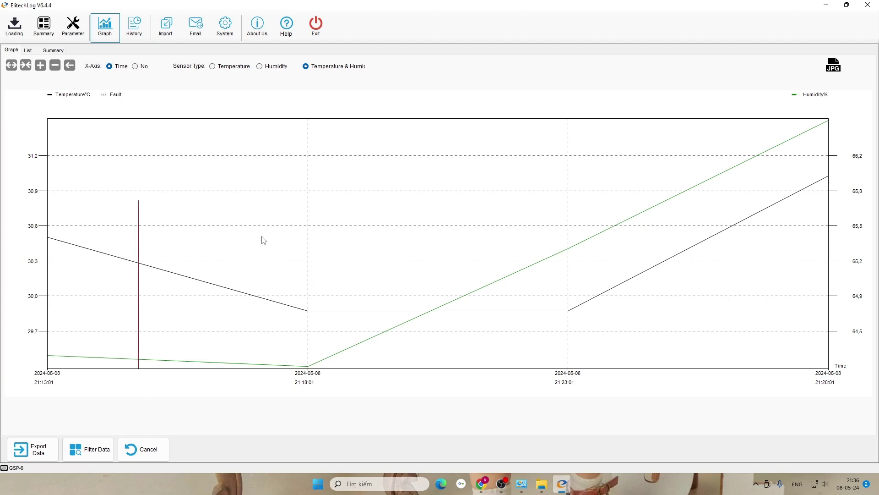
click(137, 27)
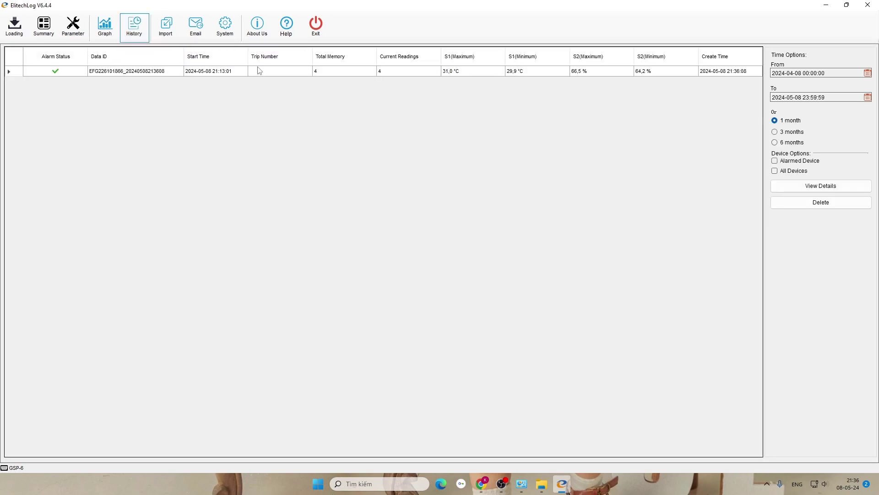
click(100, 73)
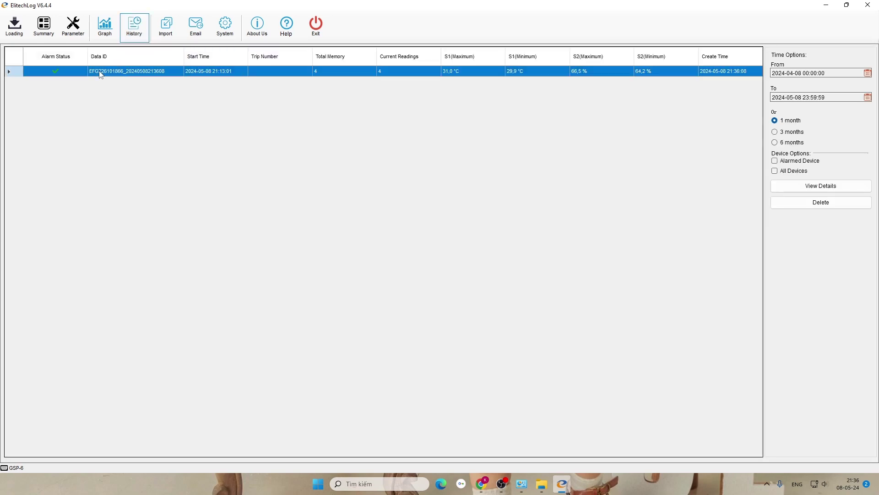
click(11, 72)
double_click(644, 73)
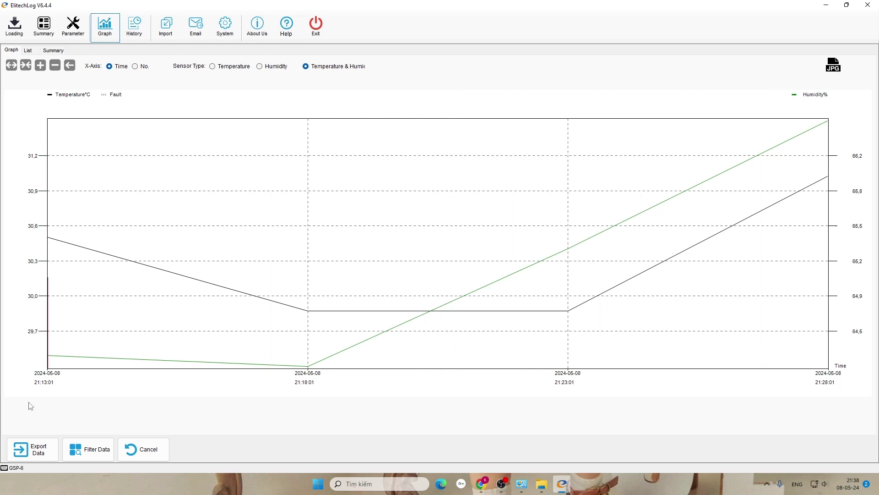
Export the session data as an Excel file (.xls) named gsp6 to the desktop folder and close the export dialog
click(33, 458)
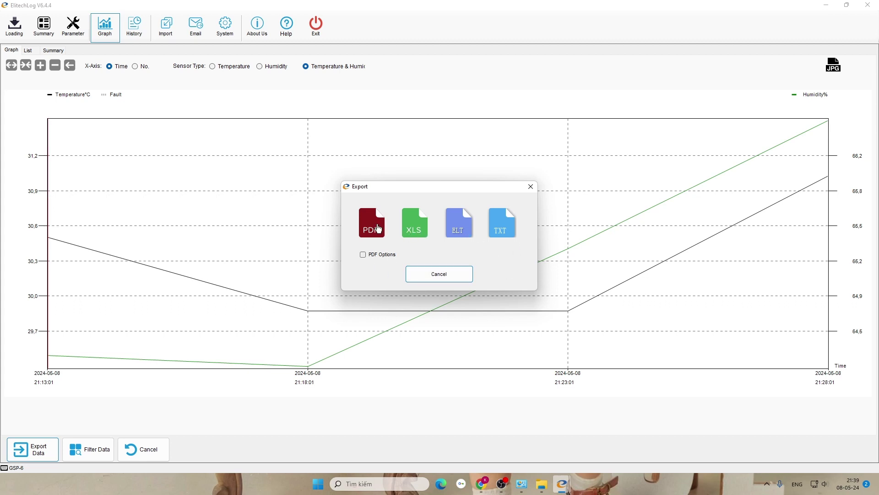
click(414, 230)
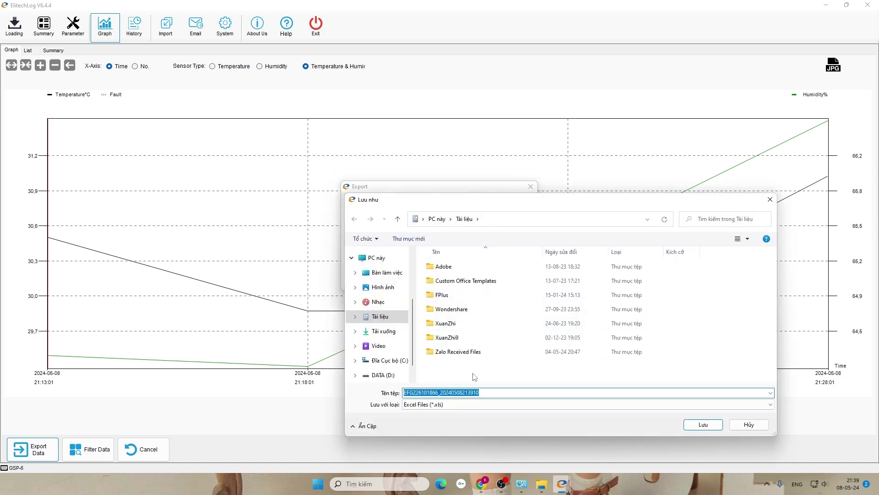
click(388, 275)
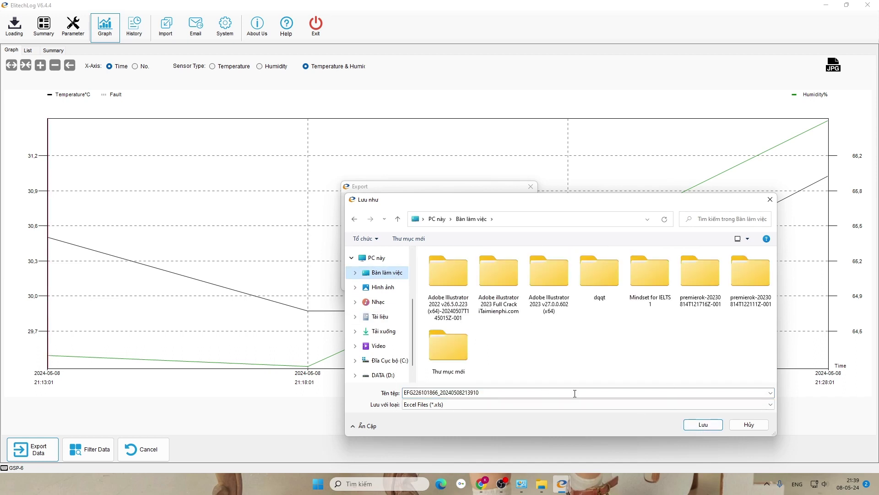
text(gsp6)
key(Return)
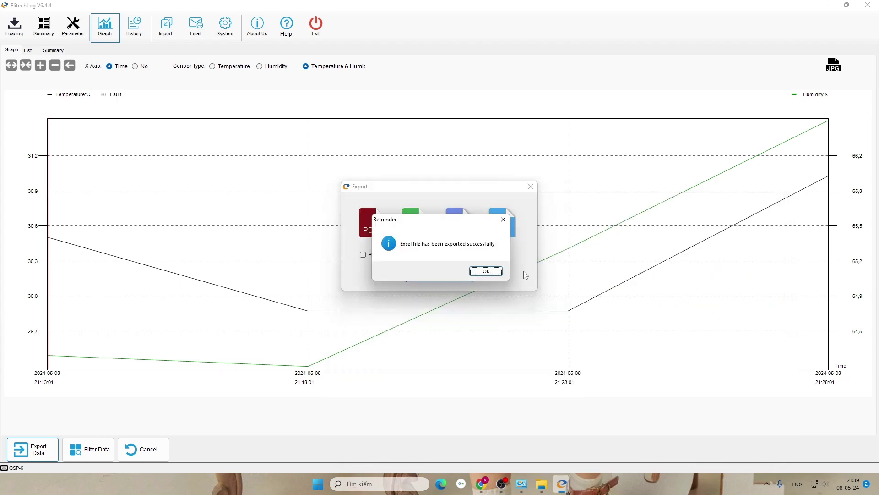
click(488, 271)
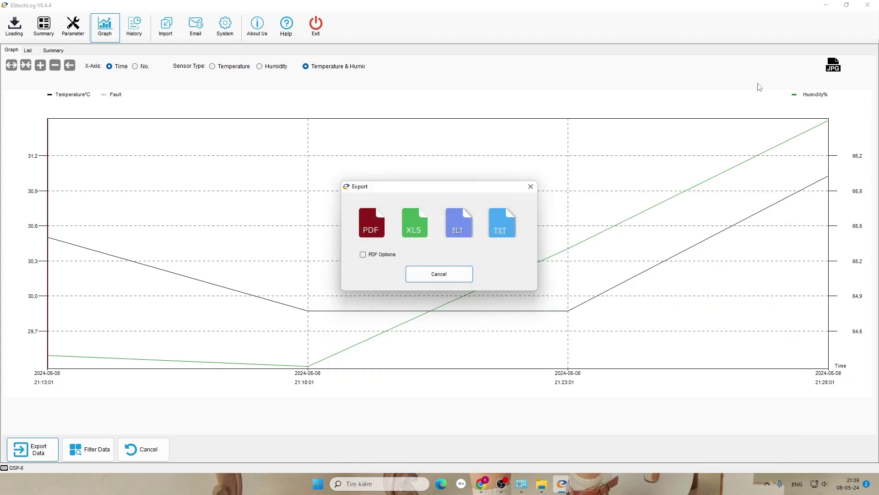
click(531, 185)
Minimize all open windows and open the exported gsp6 file from the desktop in Excel
click(826, 5)
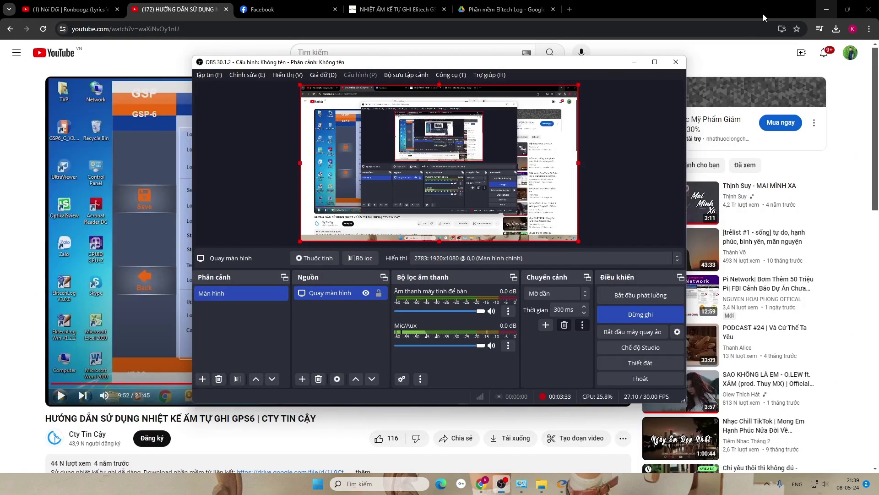
click(826, 5)
click(639, 64)
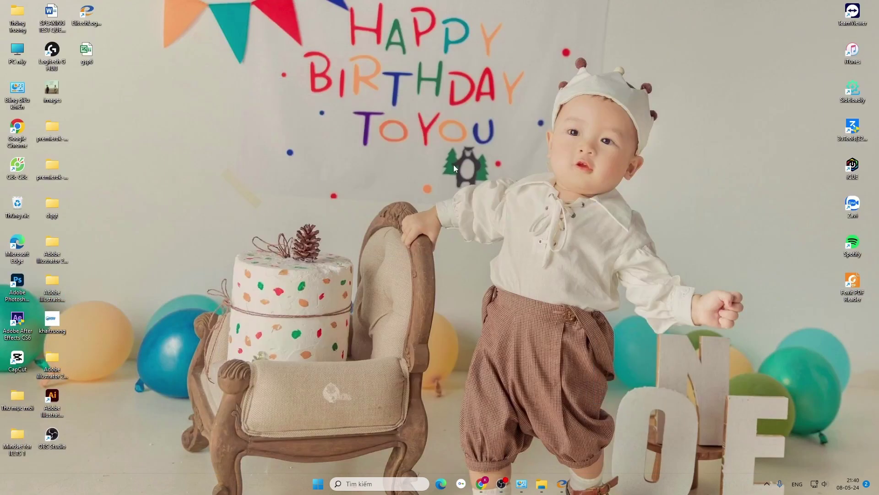
double_click(89, 50)
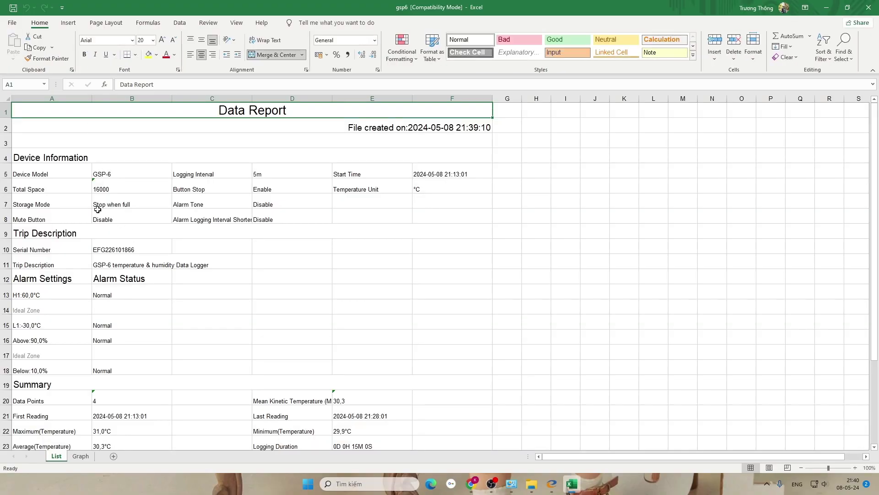
Examine the report's device, alarm and summary sections and the No., Time, Temperature and Humidity columns of the readings table
scroll(100, 218, down, 1)
scroll(118, 194, up, 1)
scroll(193, 234, down, 4)
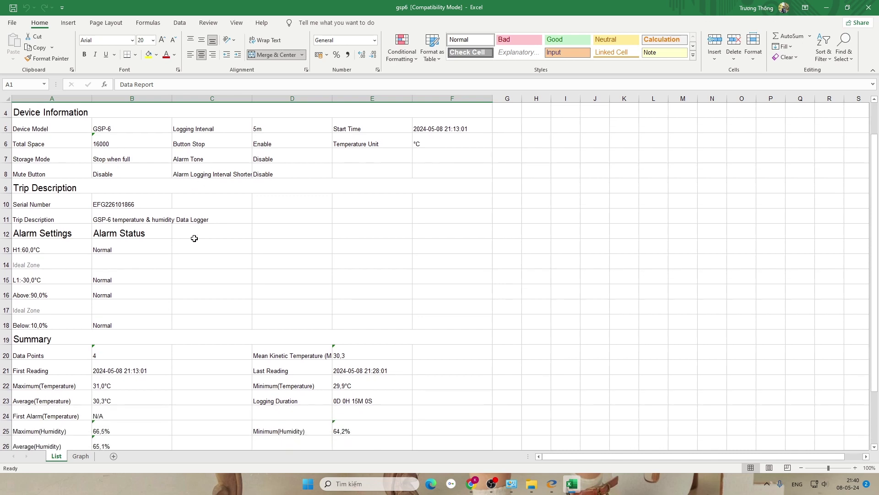
mouse_move(344, 343)
mouse_down()
mouse_move(199, 365)
mouse_move(30, 369)
mouse_up()
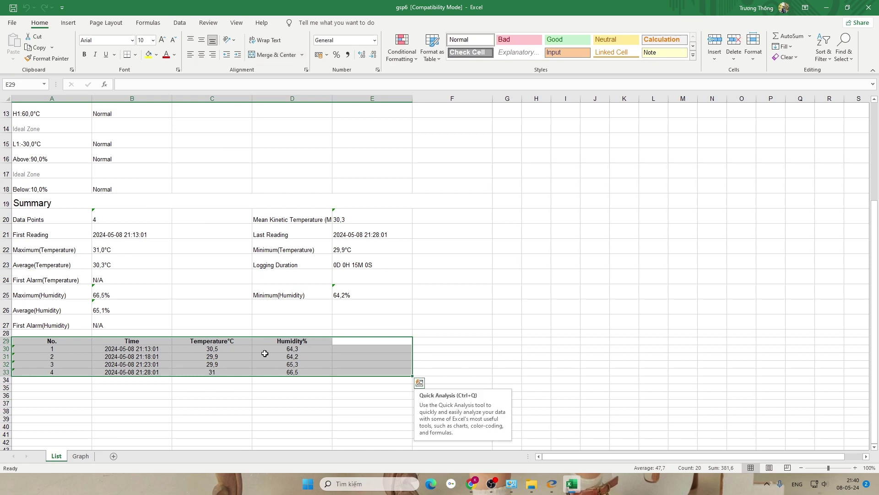
click(320, 350)
drag(311, 341, 300, 370)
drag(231, 343, 224, 371)
drag(146, 344, 141, 374)
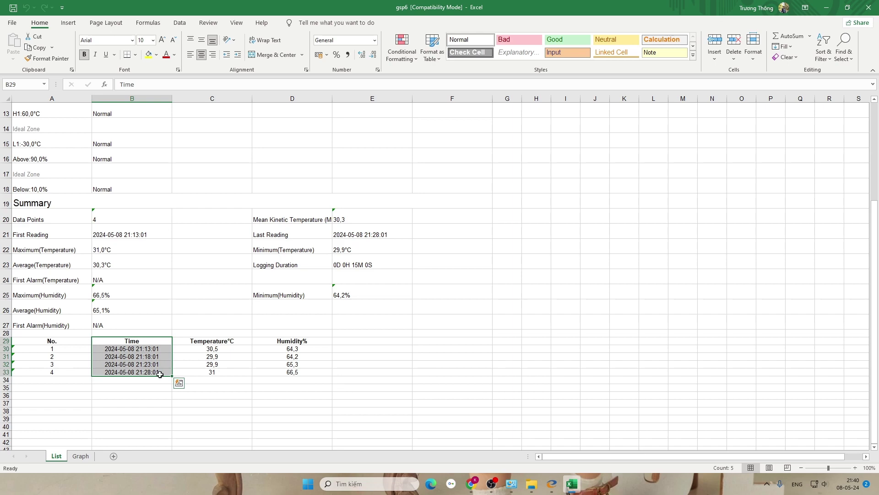
drag(72, 343, 77, 375)
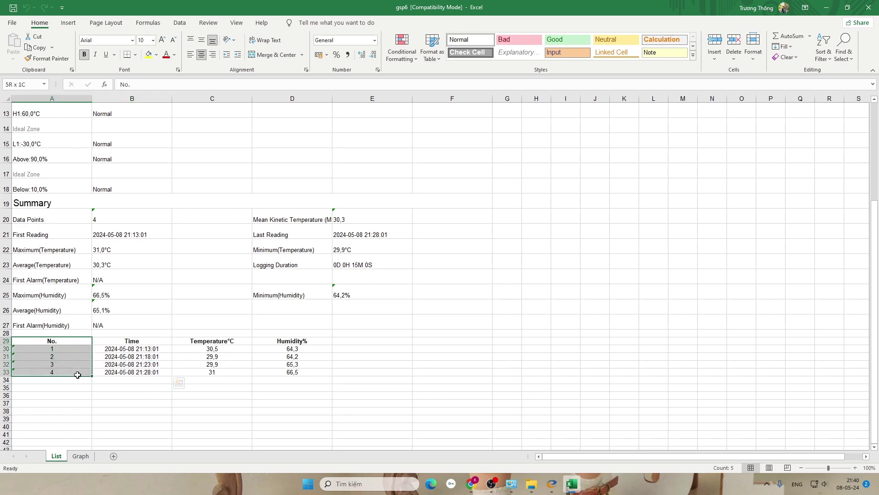
click(356, 379)
scroll(356, 371, up, 5)
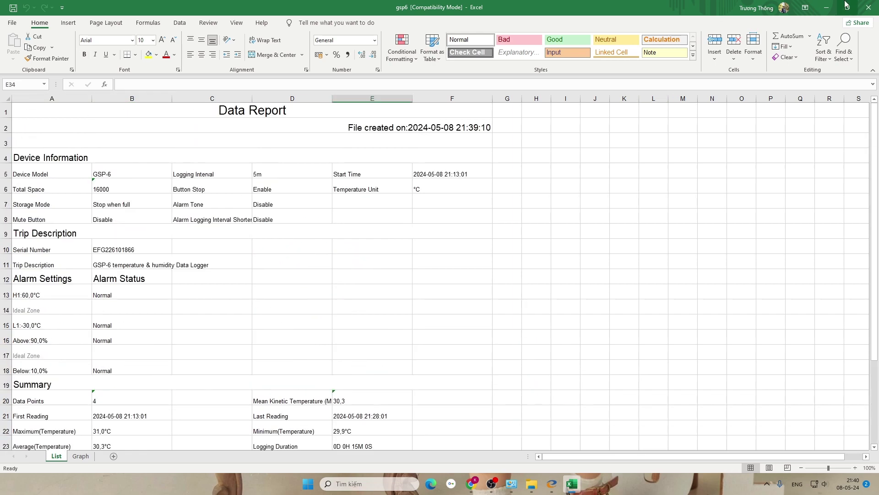